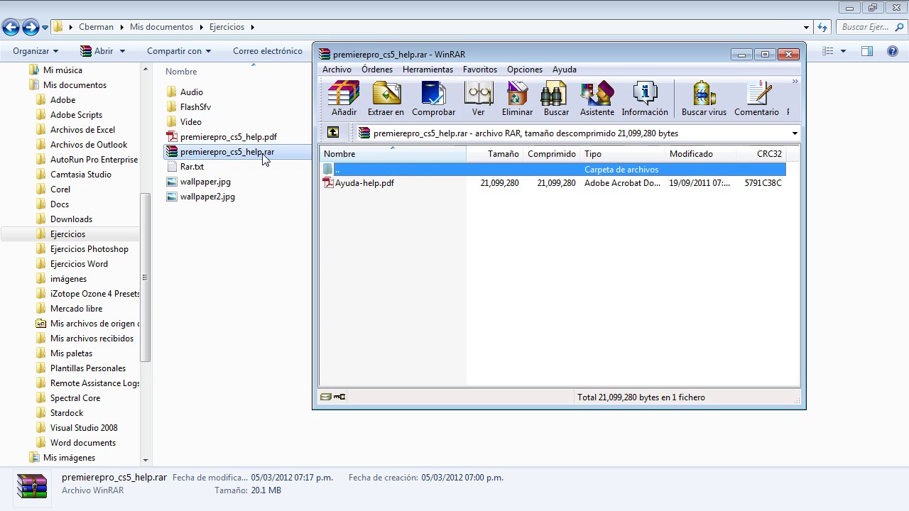
- Open Ayuda-help.pdf directly from the maximized premierepro_cs5_help.rar archive, skim its first pages, and close it
click(761, 28)
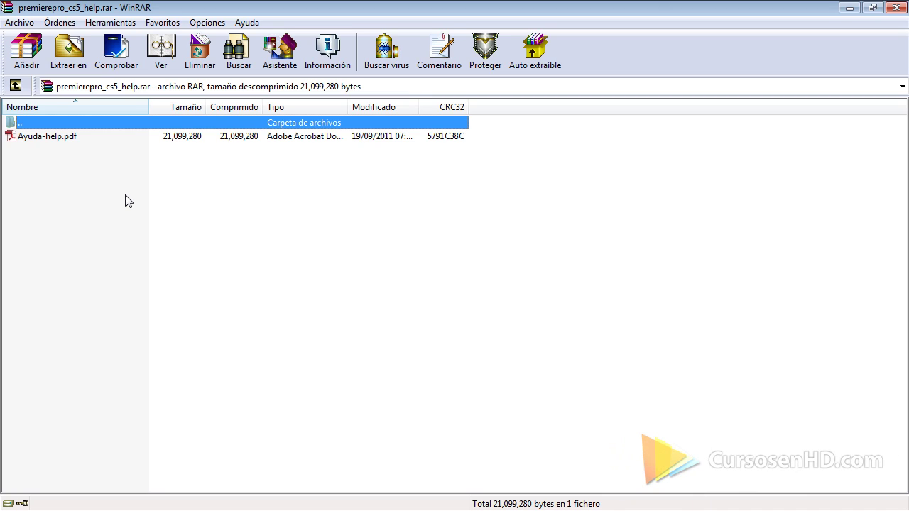
click(68, 137)
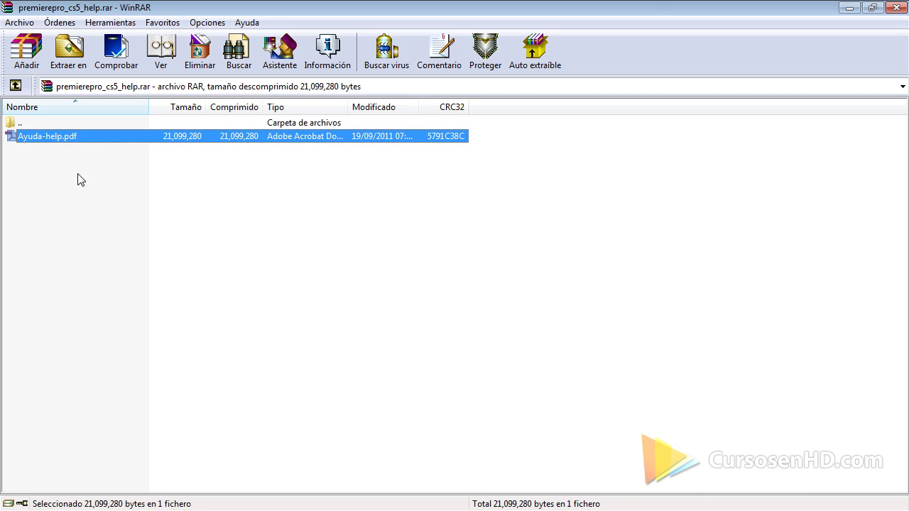
click(63, 178)
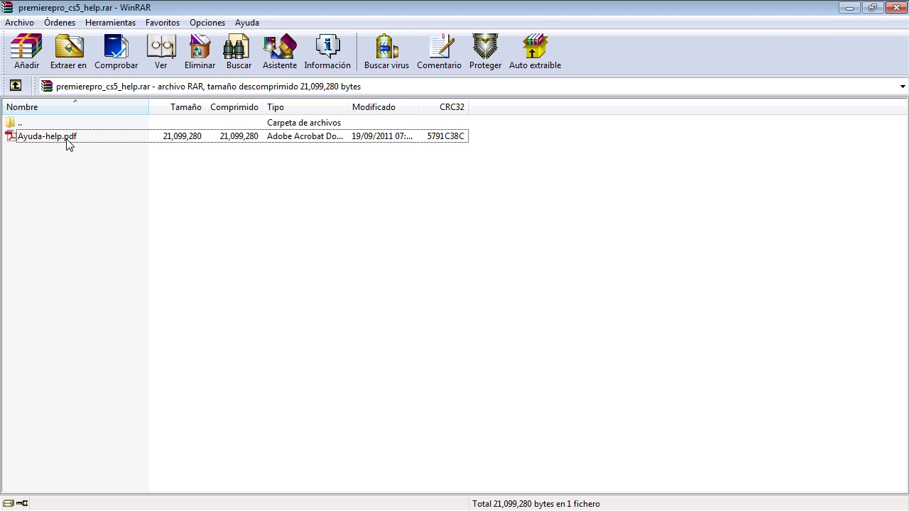
double_click(68, 143)
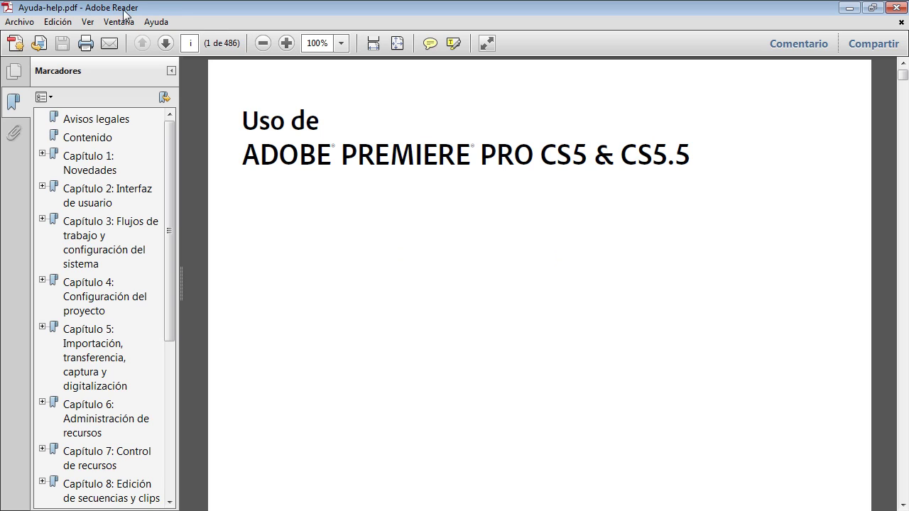
scroll(530, 338, down, 10)
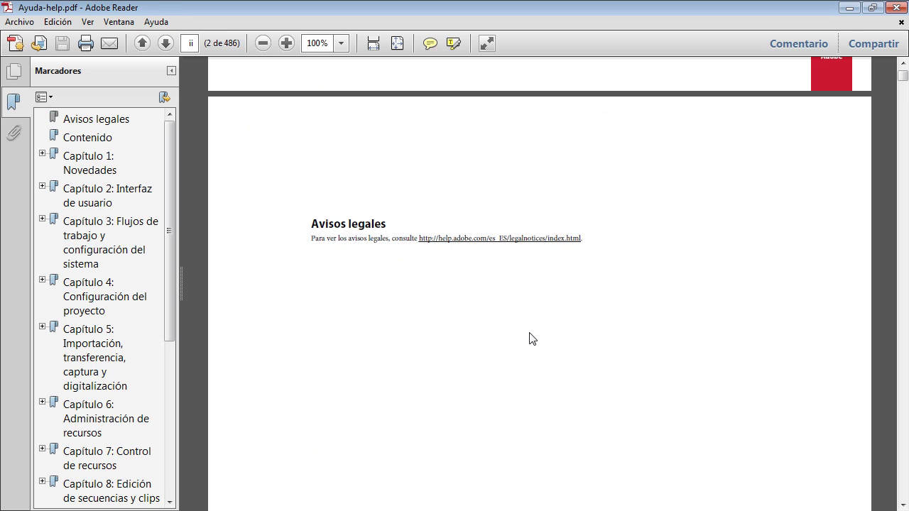
scroll(531, 339, down, 10)
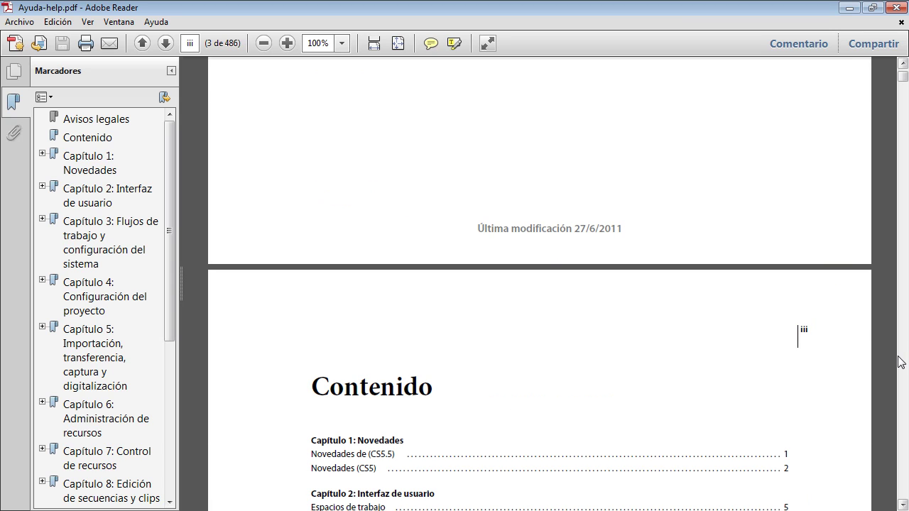
drag(903, 77, 903, 69)
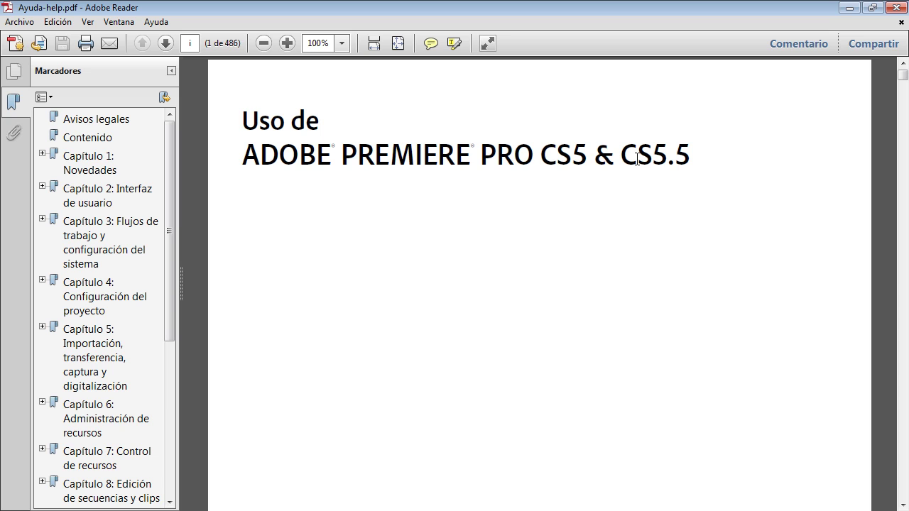
click(897, 7)
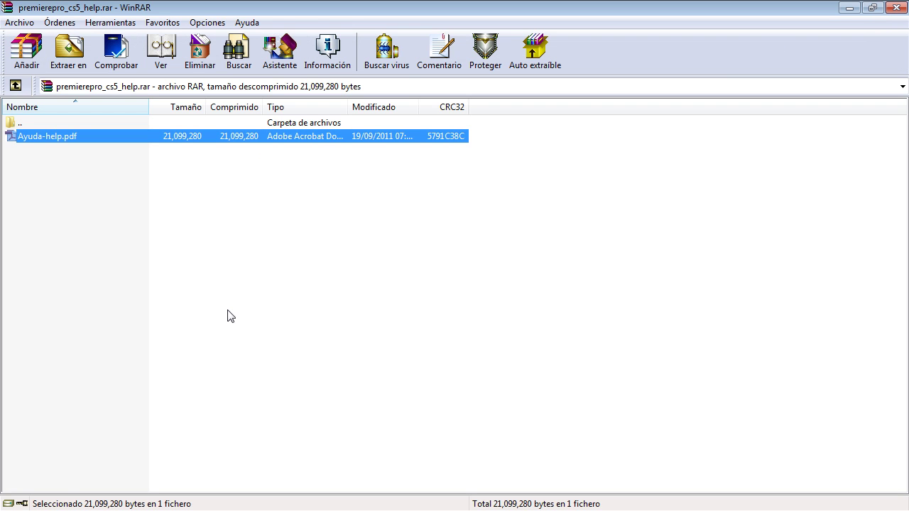
- Restore the archive window over the Ejercicios folder and add Rar.txt to premierepro_cs5_help.rar with the default settings
double_click(341, 9)
drag(330, 10, 585, 43)
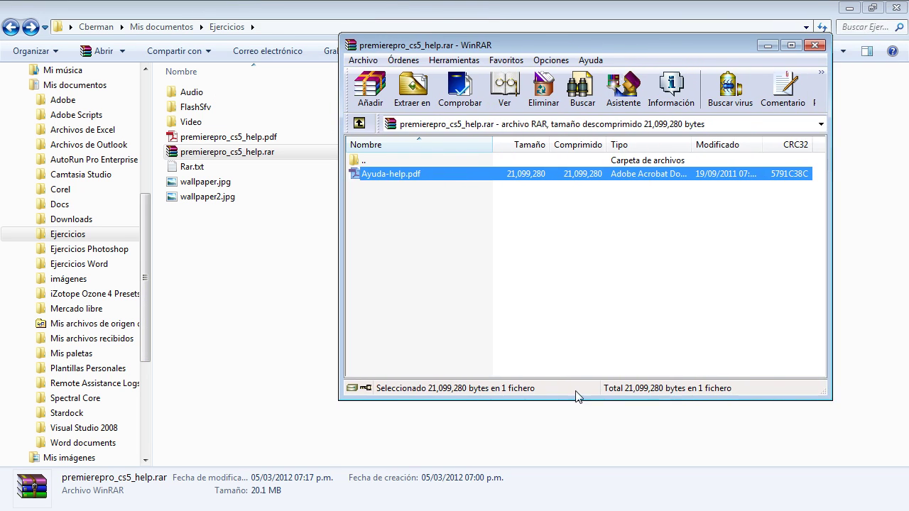
click(417, 267)
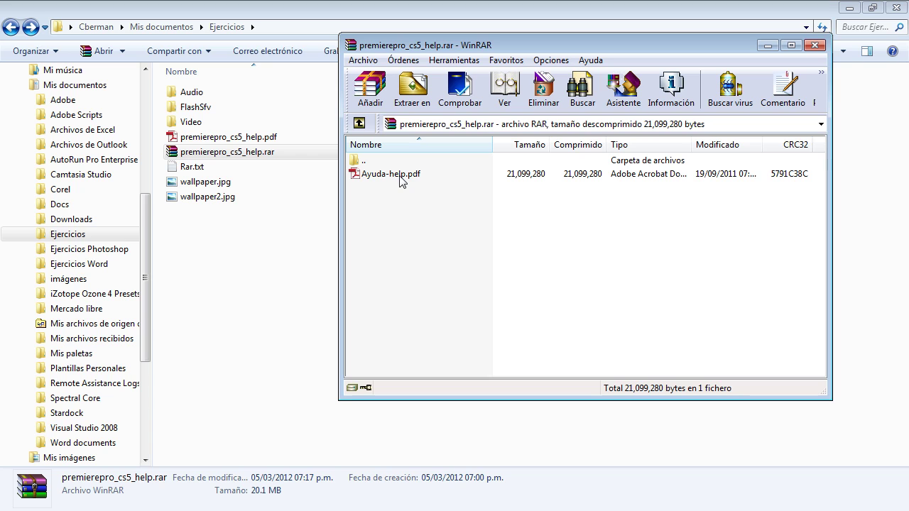
drag(190, 166, 399, 268)
key(Return)
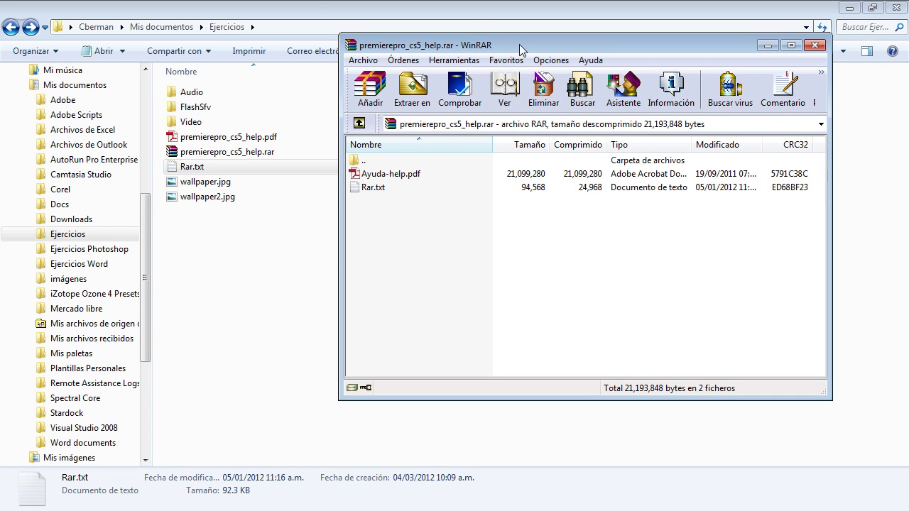
- Open Rar.txt from inside the archive, skim the manual text, and close it
drag(519, 44, 485, 33)
double_click(339, 178)
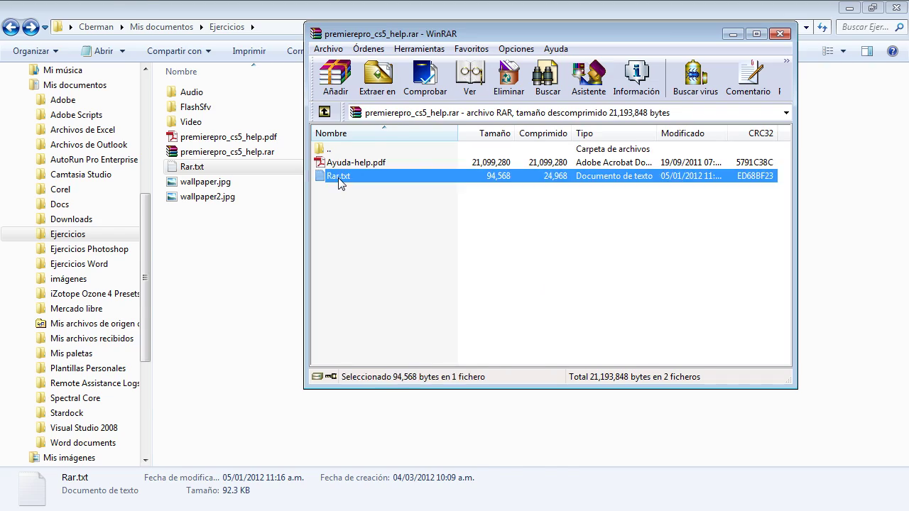
scroll(450, 334, down, 1)
scroll(450, 334, down, 11)
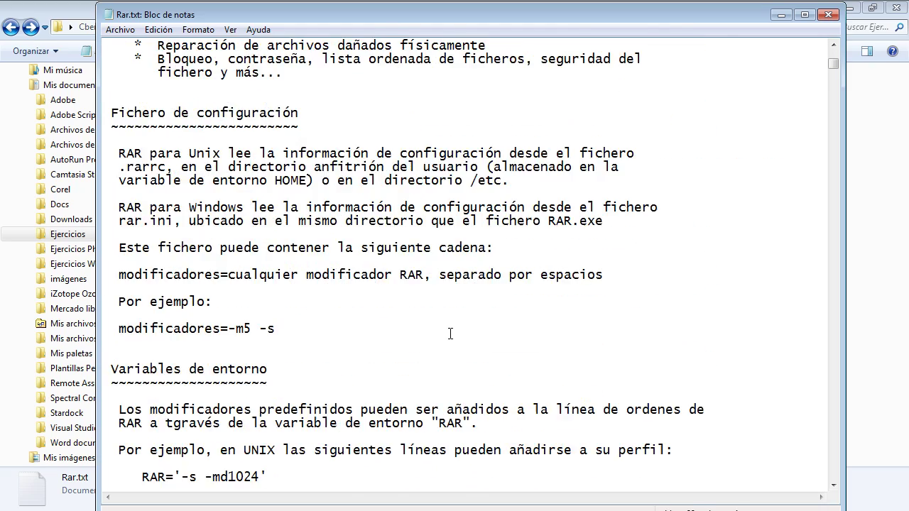
scroll(451, 334, up, 12)
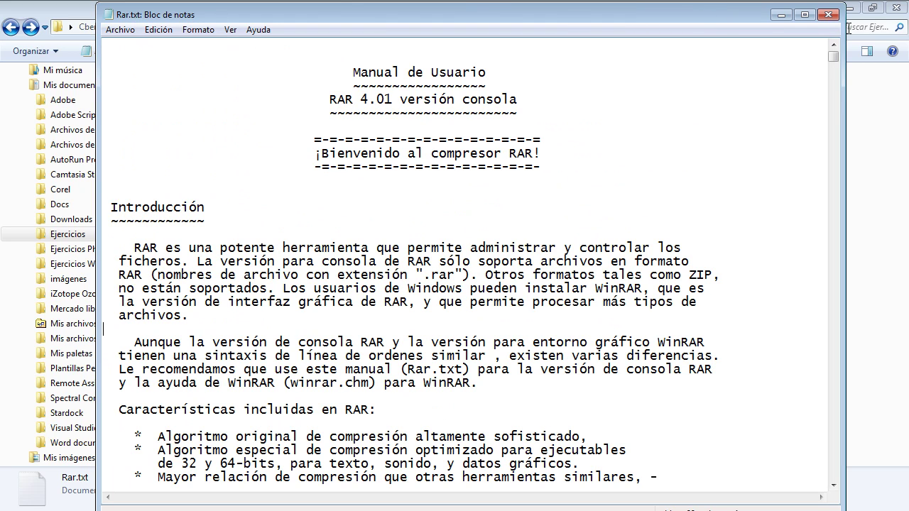
click(828, 14)
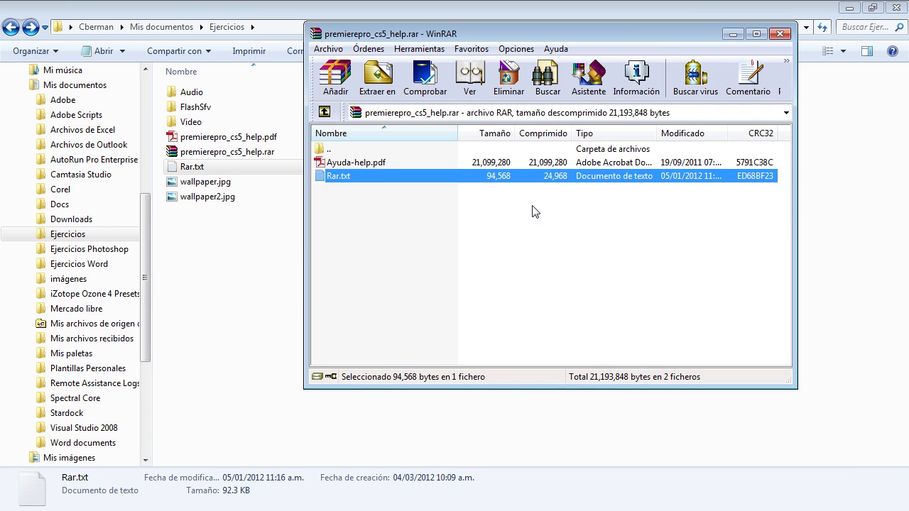
click(415, 203)
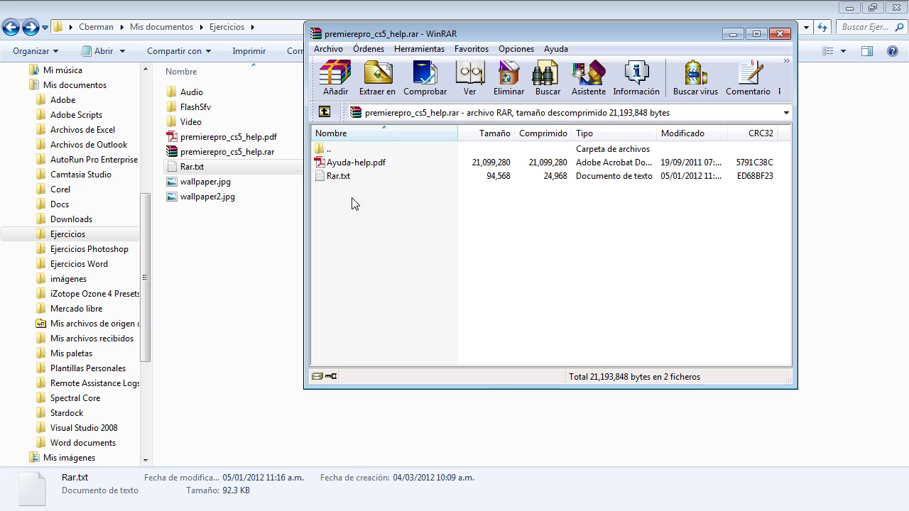
- Add wallpaper.jpg from the Ejercicios folder to the premierepro_cs5_help.rar archive
click(361, 163)
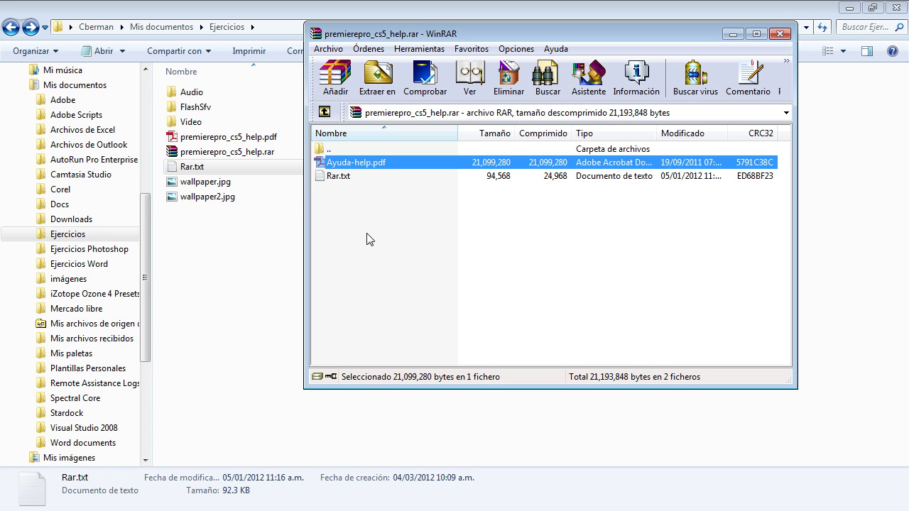
drag(213, 183, 388, 274)
key(Return)
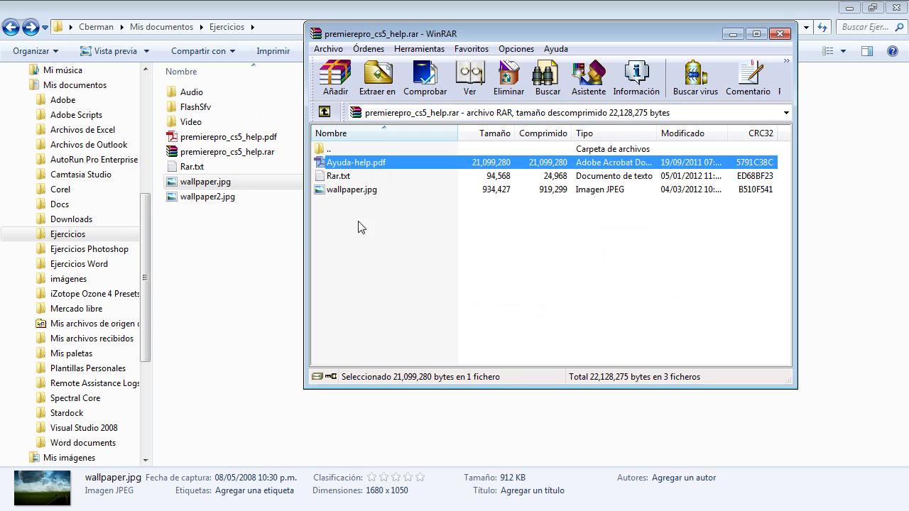
- View wallpaper.jpg from inside the archive, then close both the archive and the image viewer
double_click(358, 189)
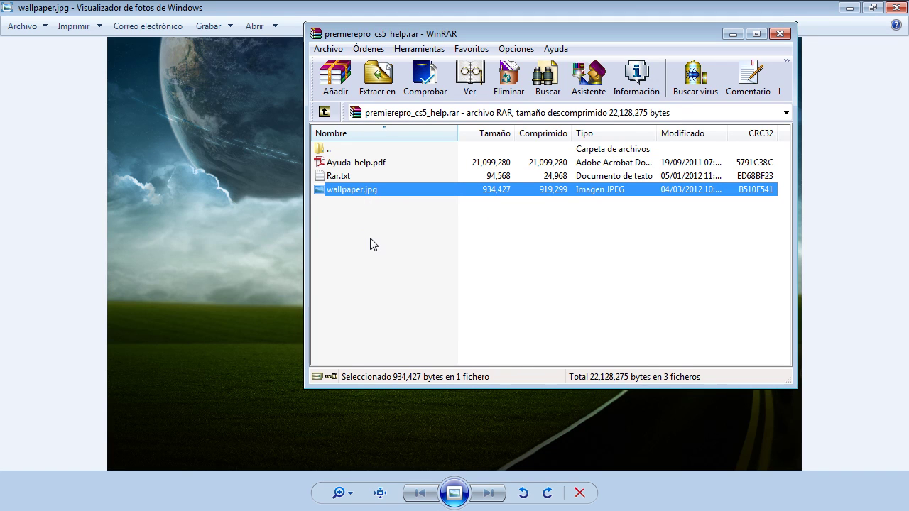
click(782, 34)
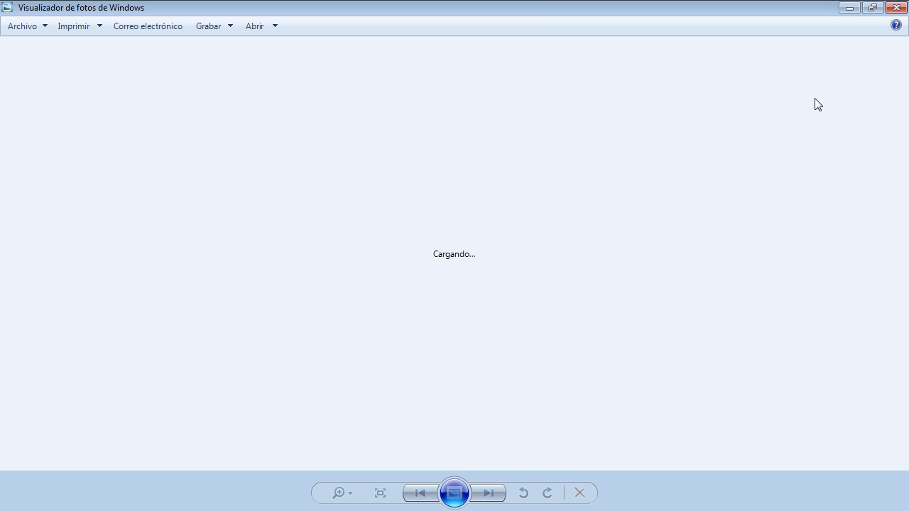
click(896, 7)
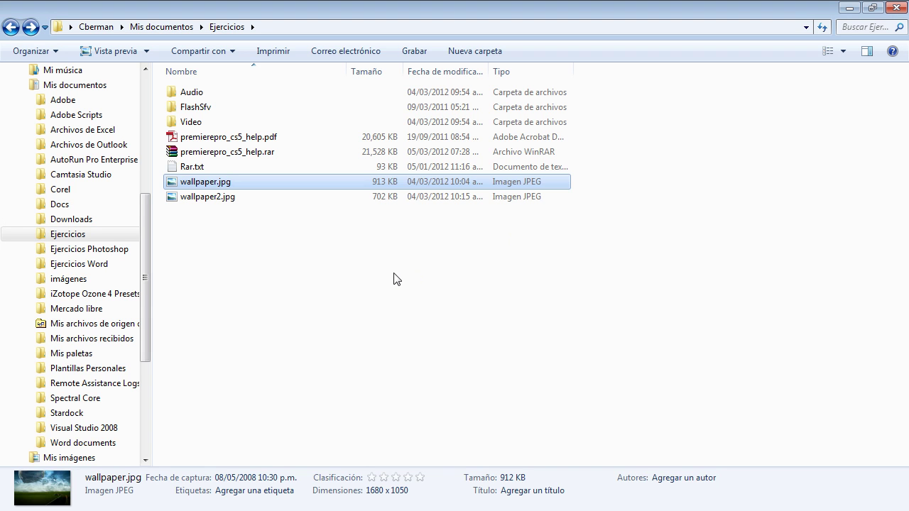
click(336, 345)
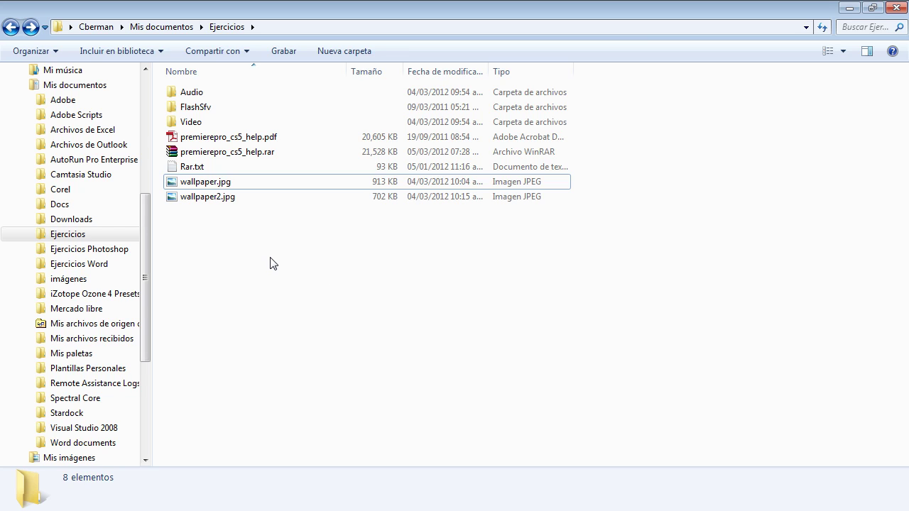
- Set up a new RAR archive from premierepro_cs5_help.pdf with the self-extracting archive option enabled
right_click(268, 134)
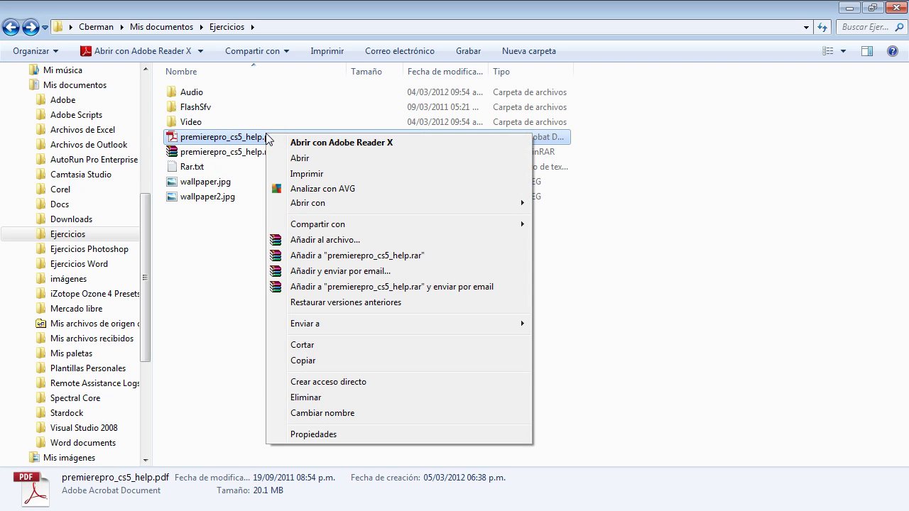
click(396, 240)
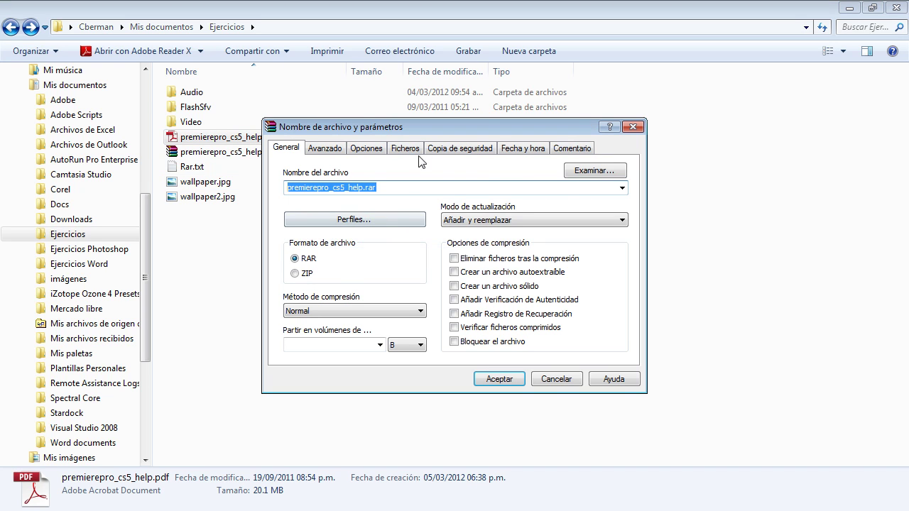
drag(407, 128, 482, 121)
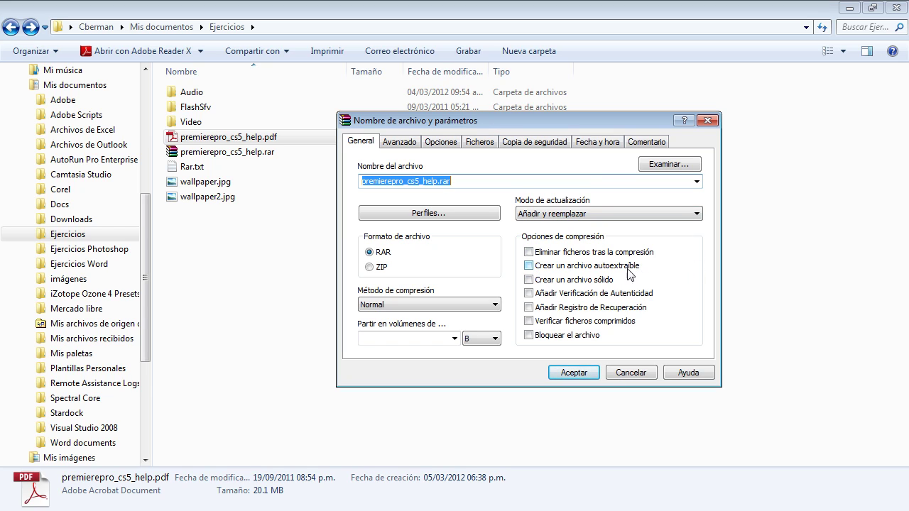
click(529, 267)
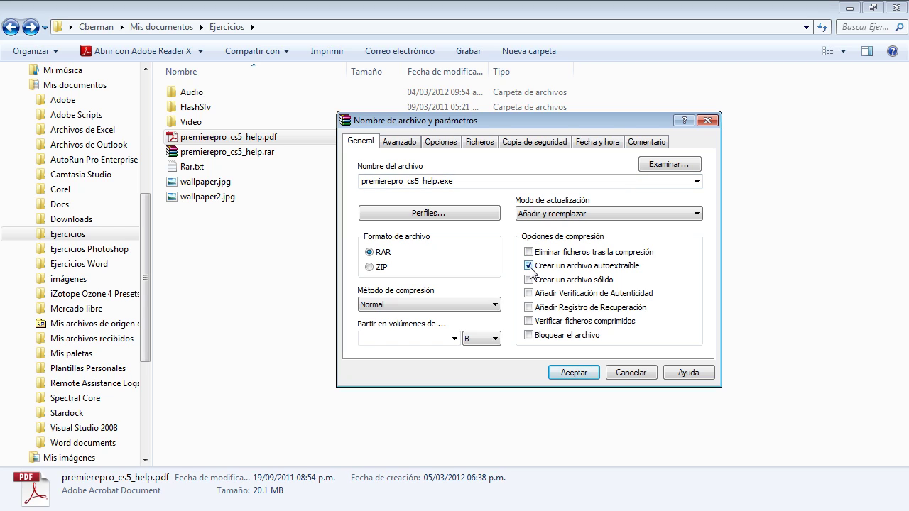
- Examine the archive name's extension with the self-extracting option on, off, and on again
double_click(459, 181)
click(463, 181)
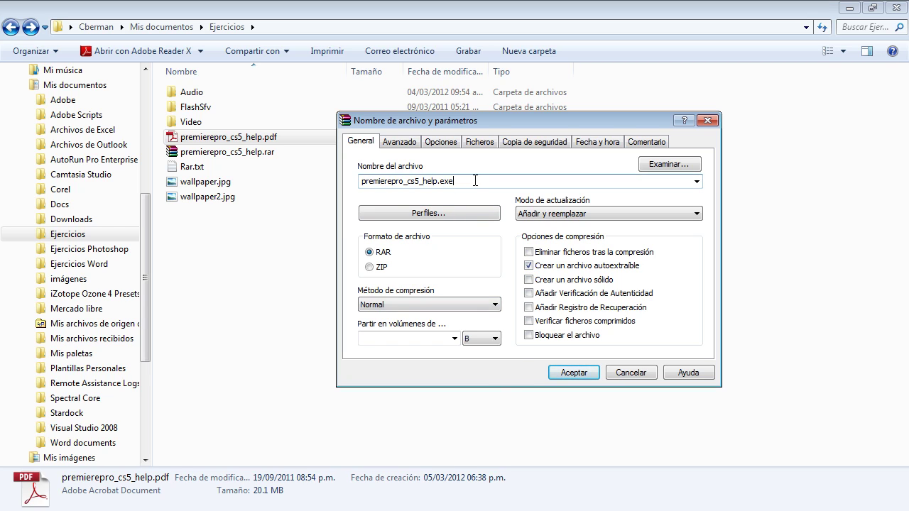
drag(453, 181, 440, 181)
click(476, 180)
drag(455, 174, 445, 175)
click(482, 178)
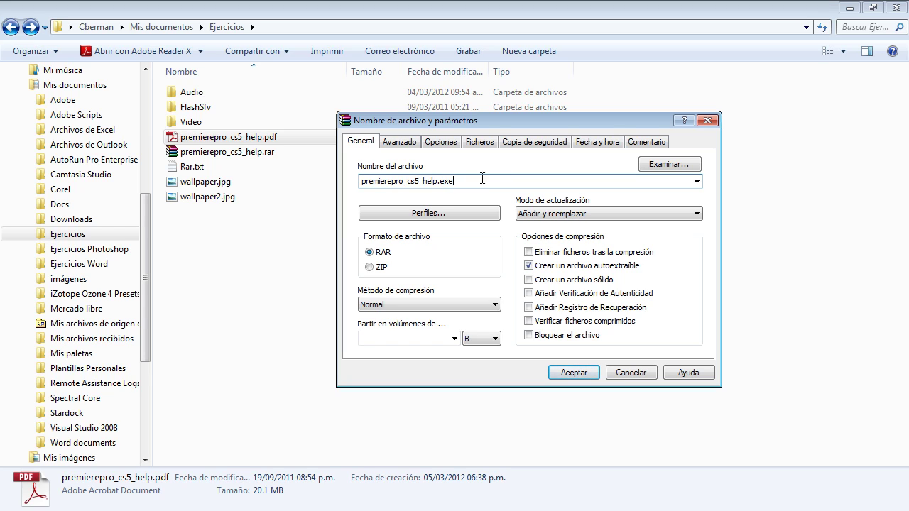
click(530, 267)
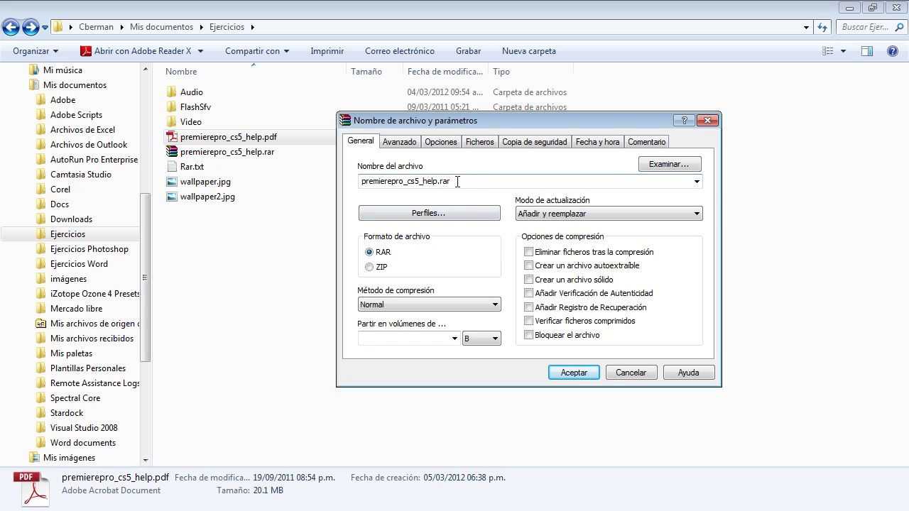
click(537, 267)
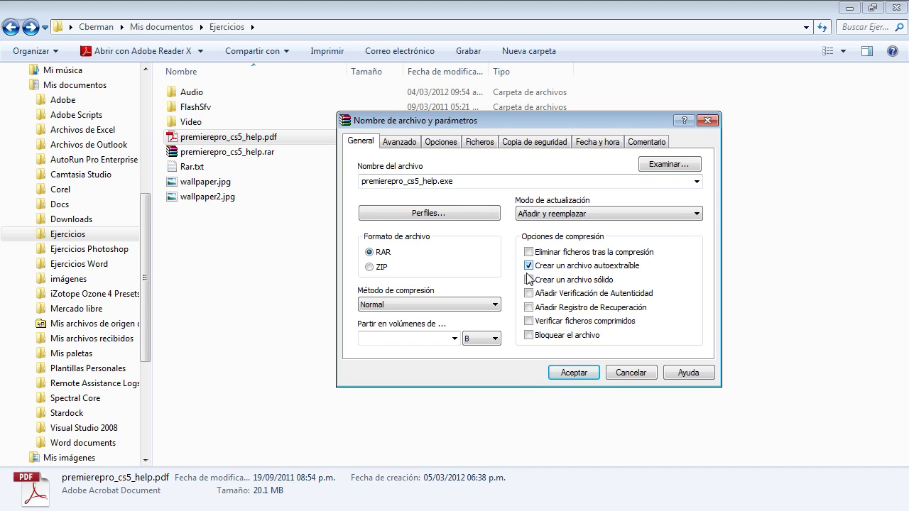
- Create the self-extracting archive premierepro_cs5_help.exe with the chosen settings
click(572, 375)
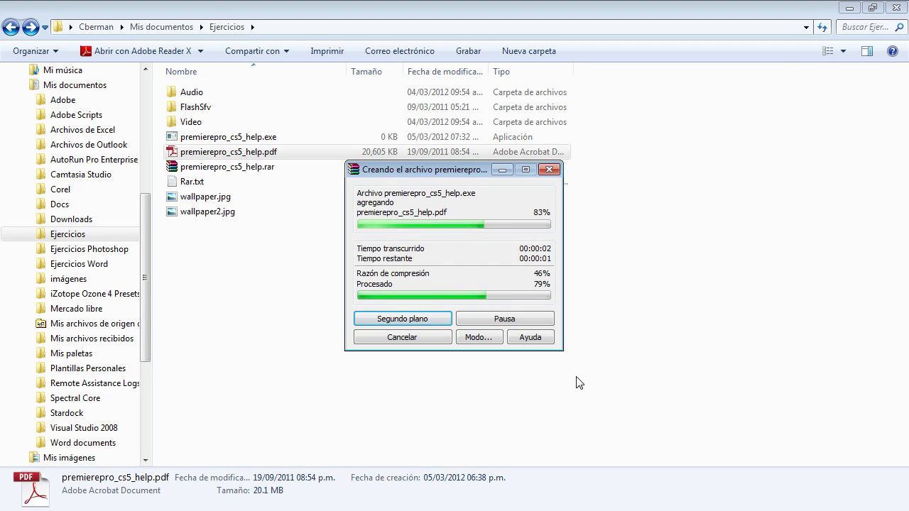
click(288, 294)
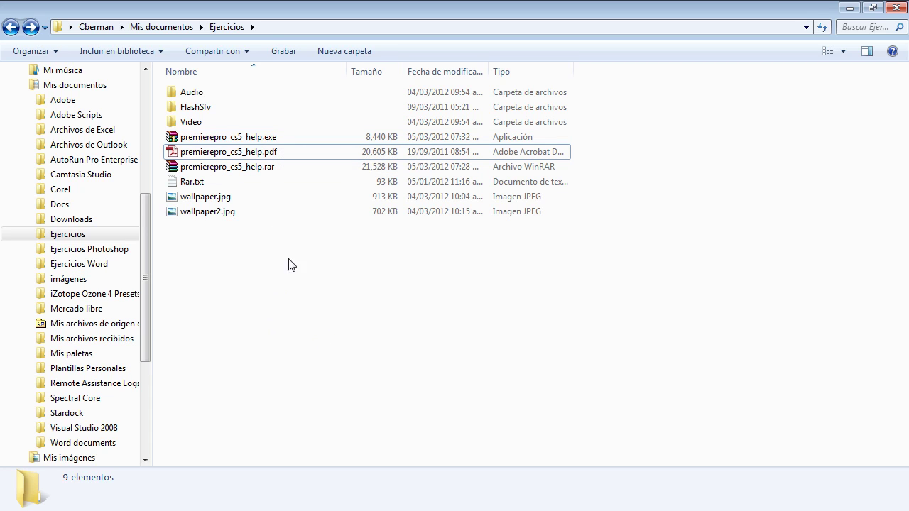
- Permanently delete premierepro_cs5_help.rar from the Ejercicios folder
click(248, 170)
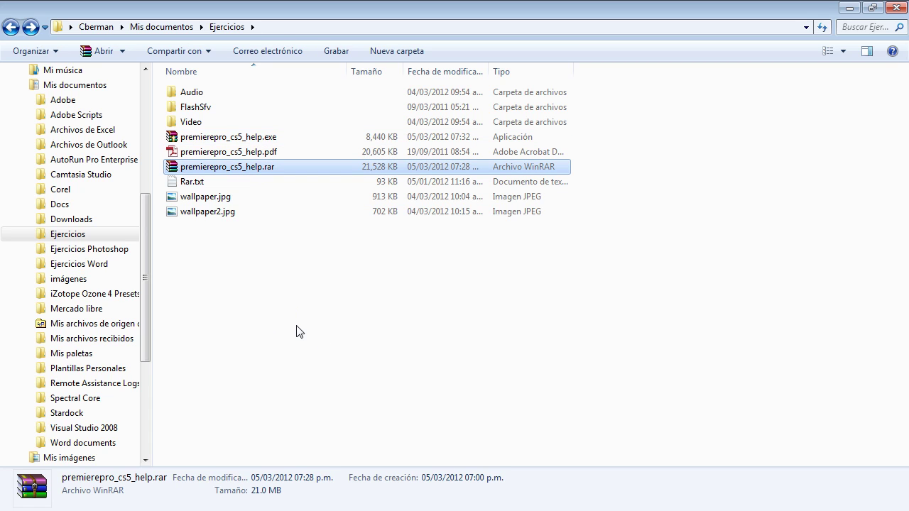
key(shift+Delete)
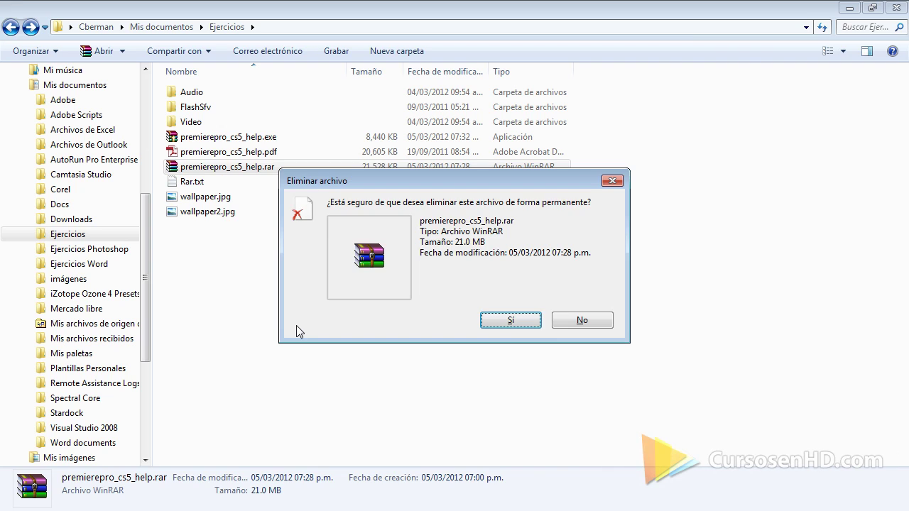
key(Return)
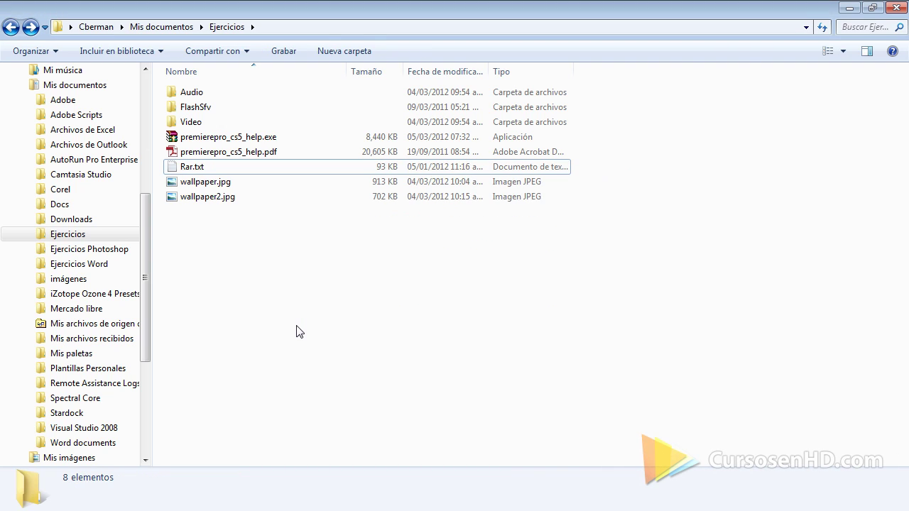
- Create the RAR archive premierepro_cs5_help.rar from premierepro_cs5_help.pdf with Normal compression and the default settings
right_click(262, 155)
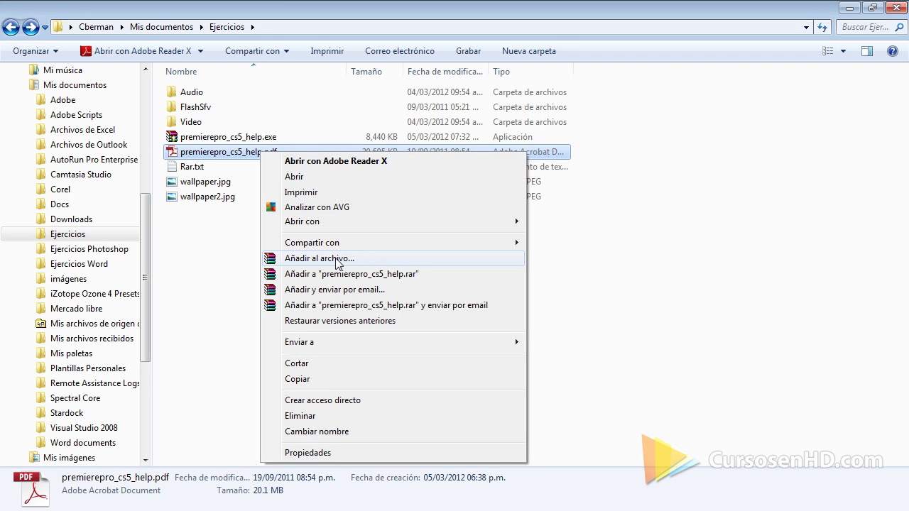
click(362, 260)
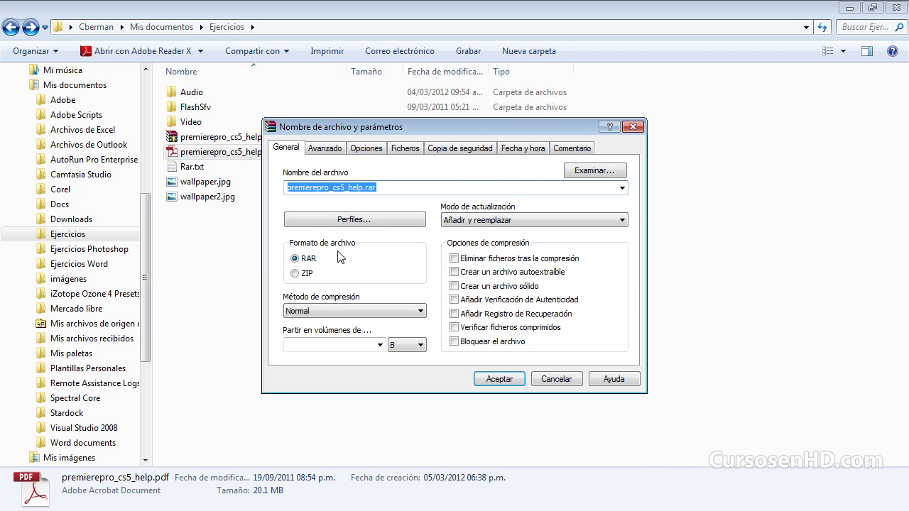
click(513, 378)
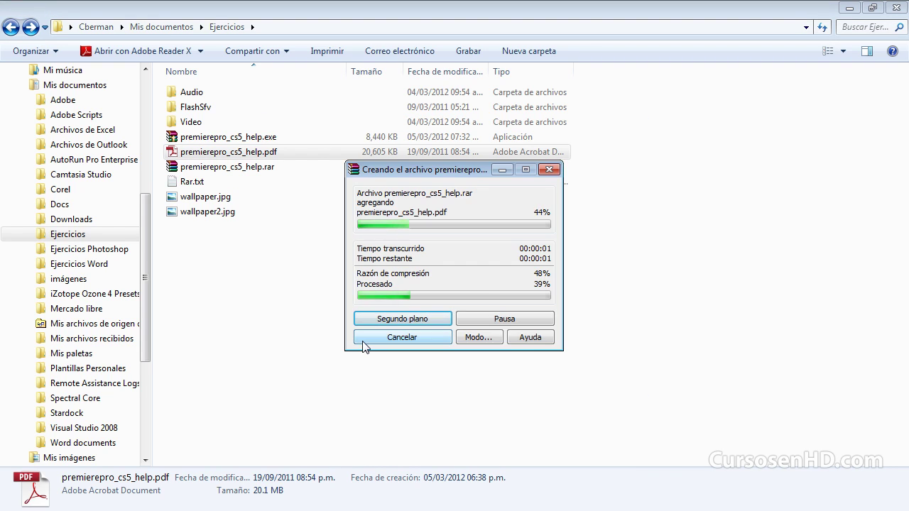
click(364, 347)
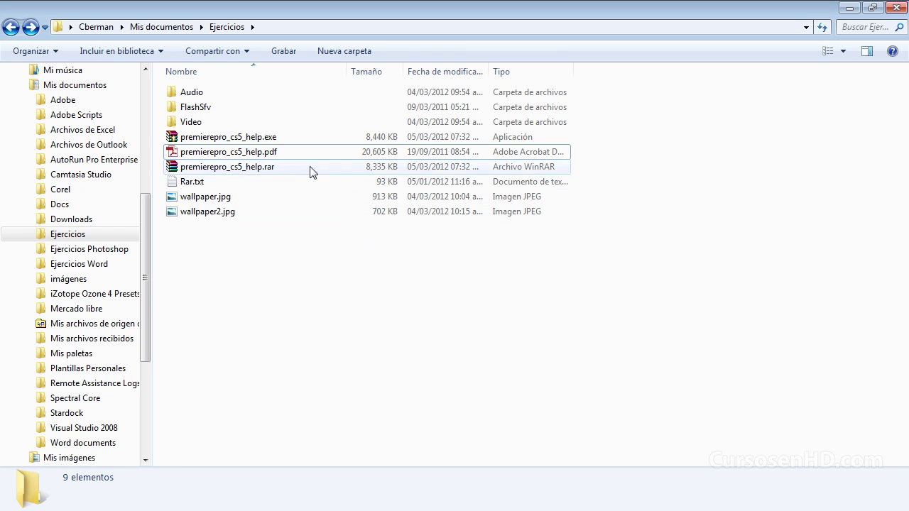
- Compare the file sizes of premierepro_cs5_help.exe and premierepro_cs5_help.rar
click(268, 138)
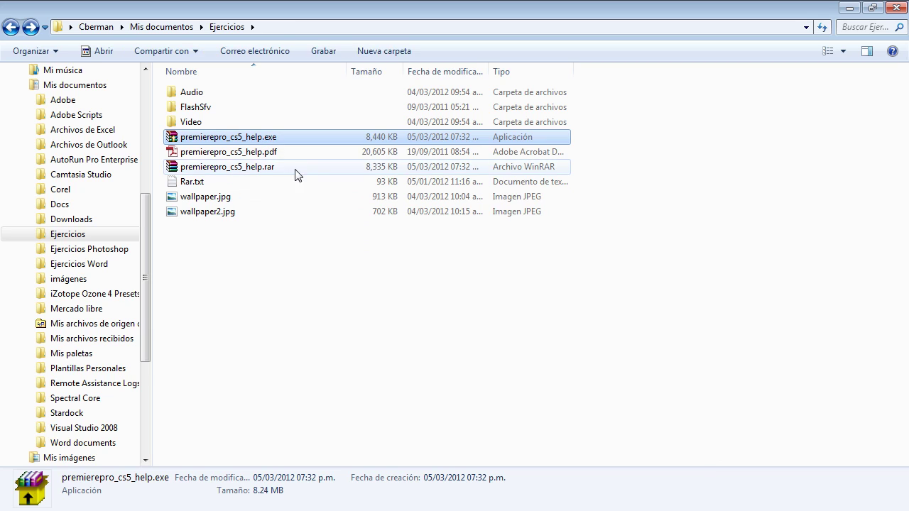
click(276, 170)
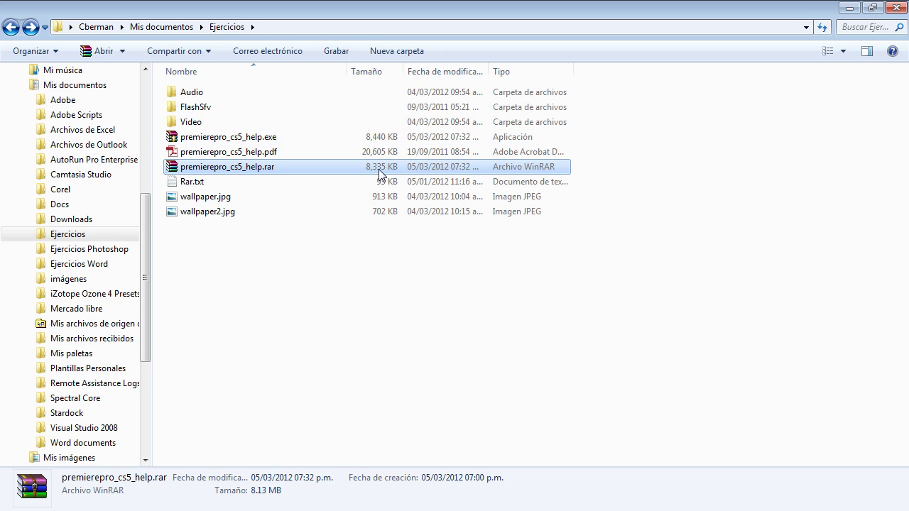
click(340, 311)
- Run premierepro_cs5_help.exe and examine the self-extractor's instructions and destination folder
click(260, 137)
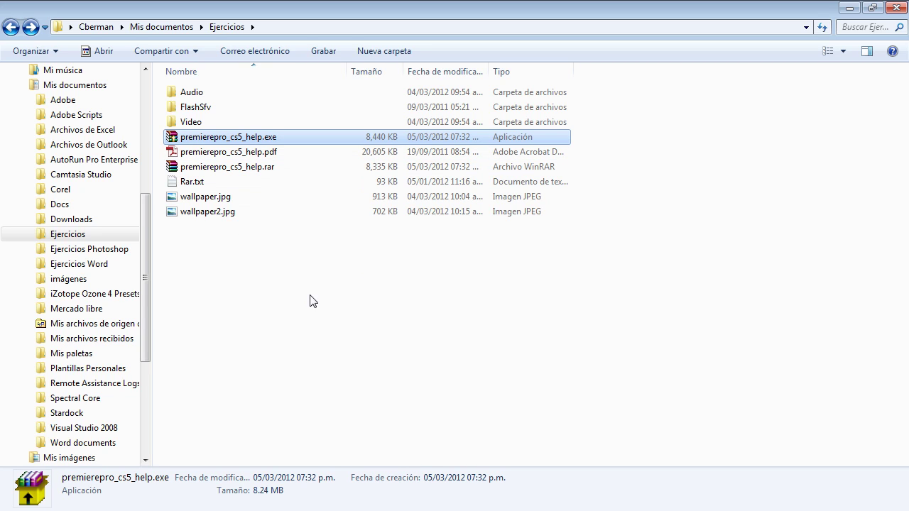
double_click(259, 140)
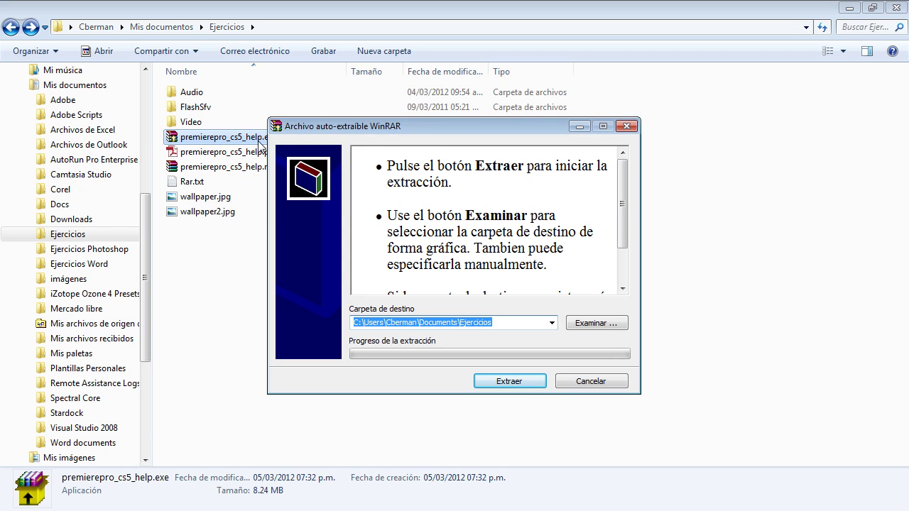
drag(395, 131, 385, 106)
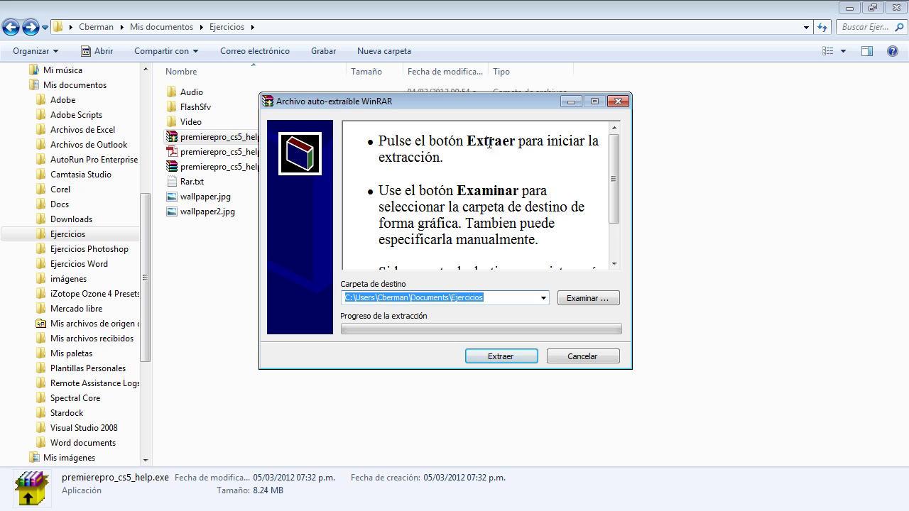
click(399, 194)
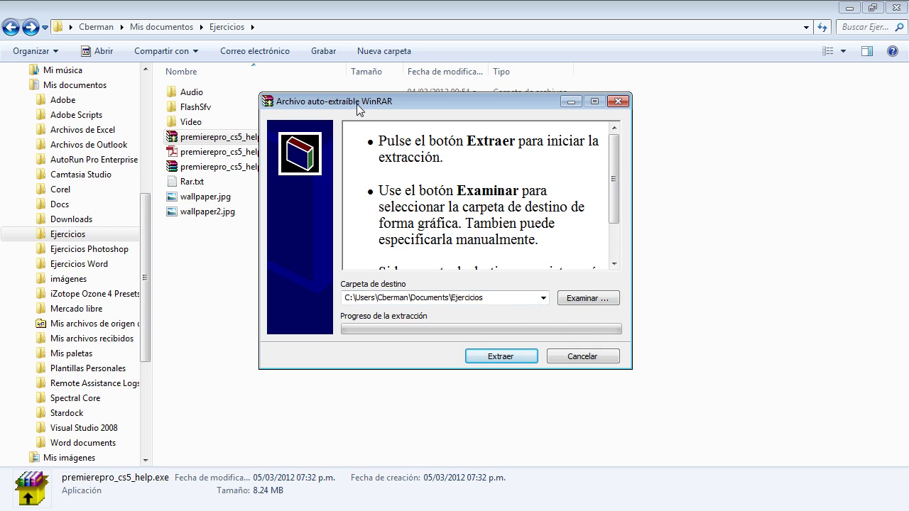
drag(357, 107, 450, 108)
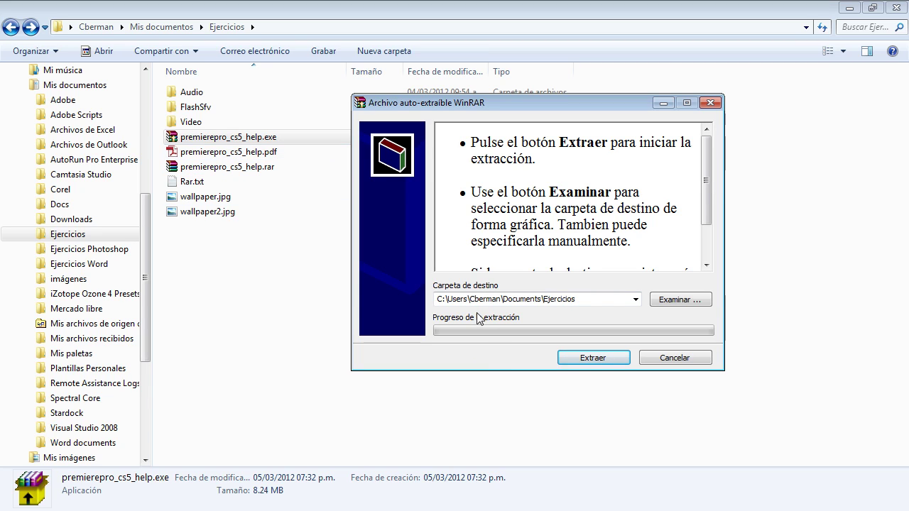
- Extract the self-extracting archive into the Ejercicios folder, declining to replace the existing premierepro_cs5_help.pdf
click(604, 357)
drag(583, 185, 517, 130)
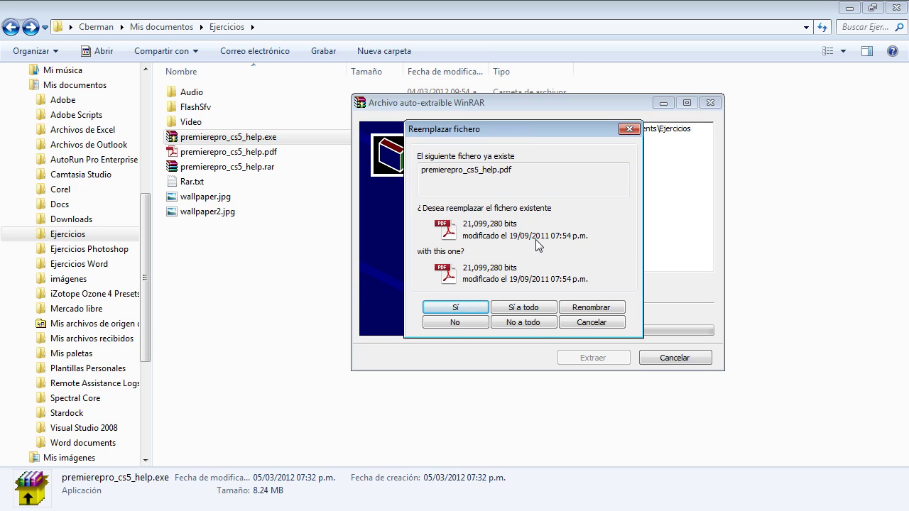
click(453, 321)
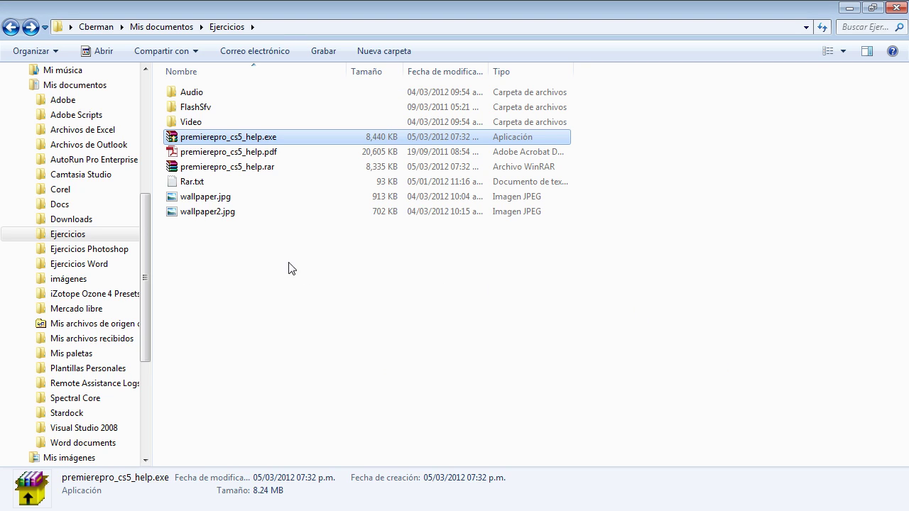
click(297, 309)
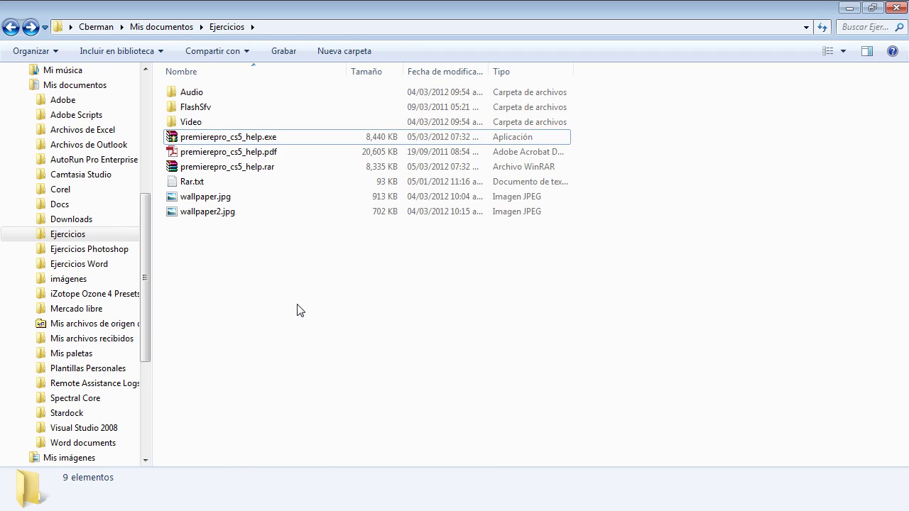
- Compare the RAR file with the self-extracting archive and review the WinRAR commands offered for premierepro_cs5_help.exe
click(267, 169)
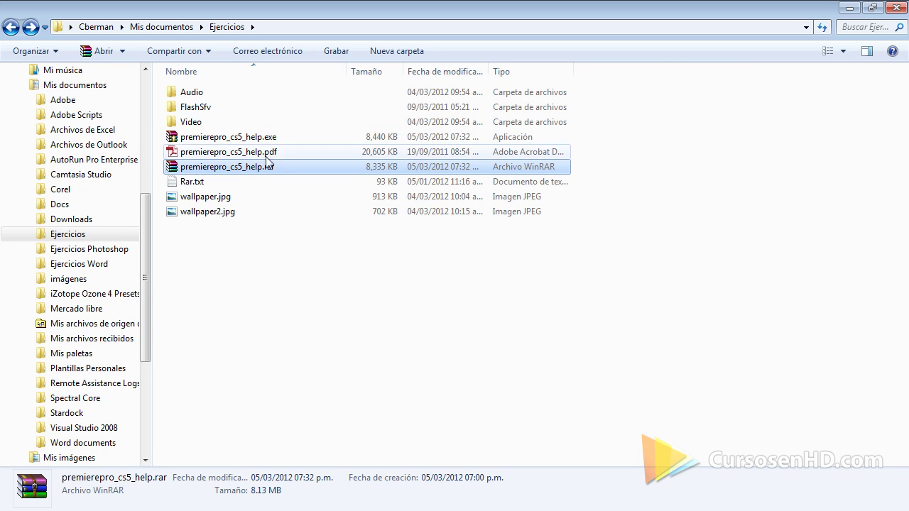
click(263, 142)
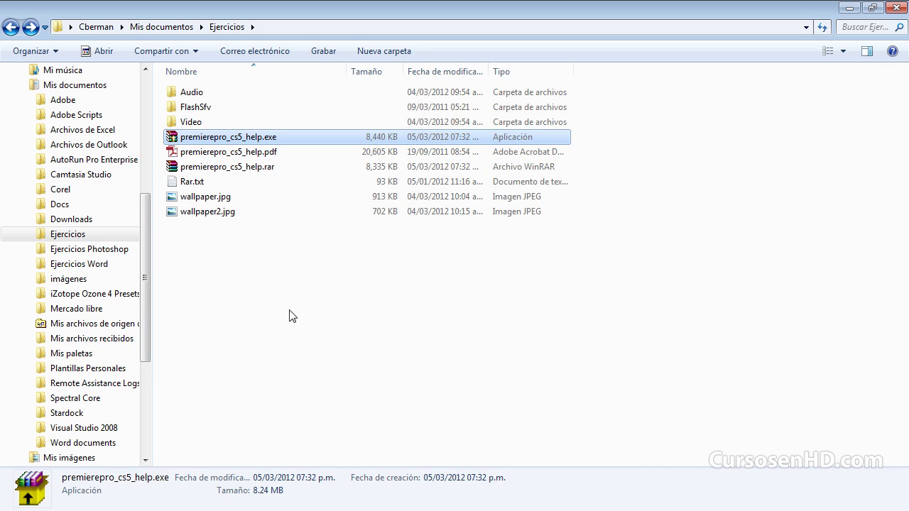
right_click(235, 133)
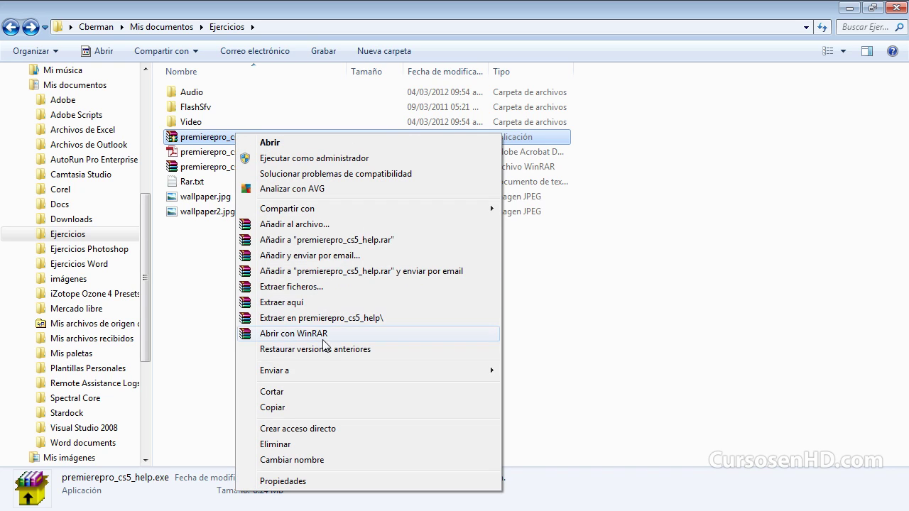
click(200, 293)
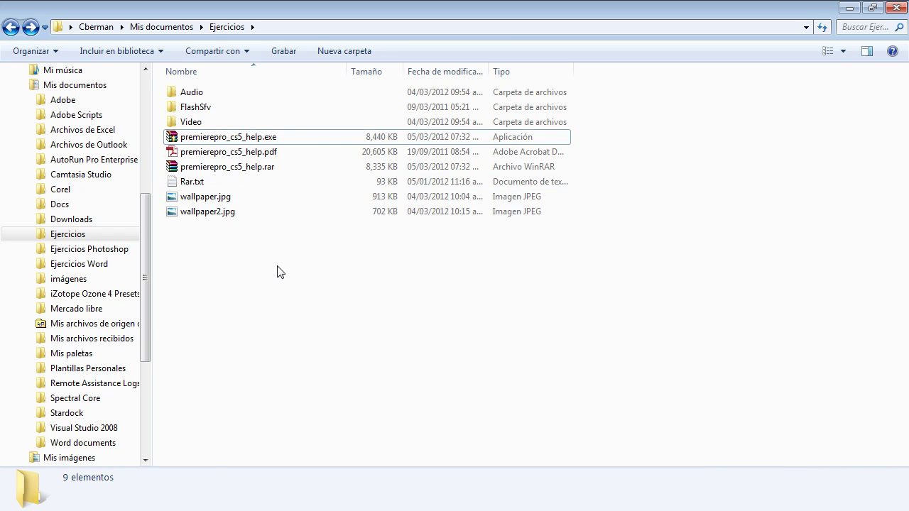
- Run premierepro_cs5_help.exe again to view its extraction window beside the file list, and cancel without extracting
double_click(261, 138)
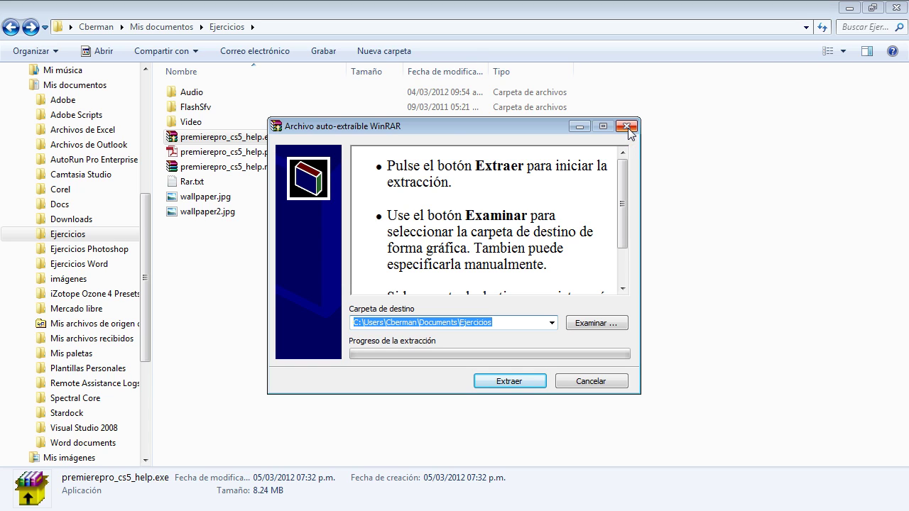
drag(445, 124, 469, 106)
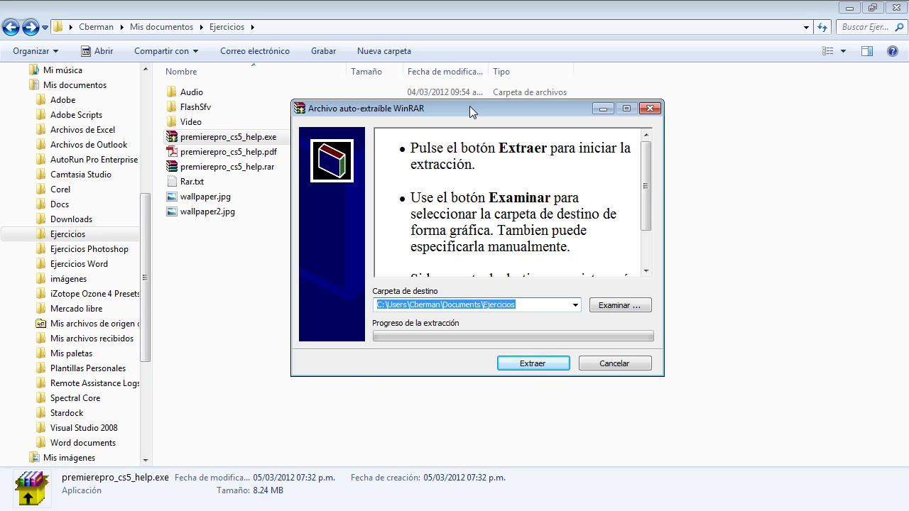
drag(456, 108, 535, 107)
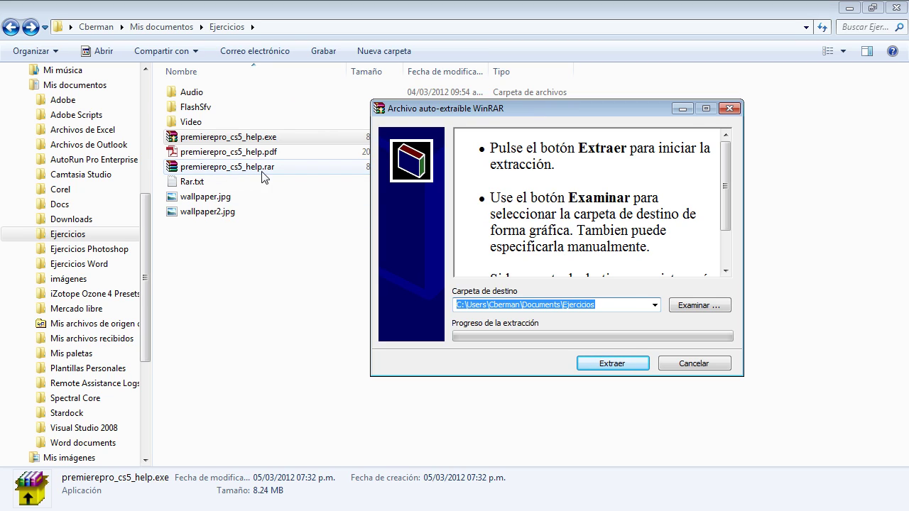
drag(540, 112, 507, 118)
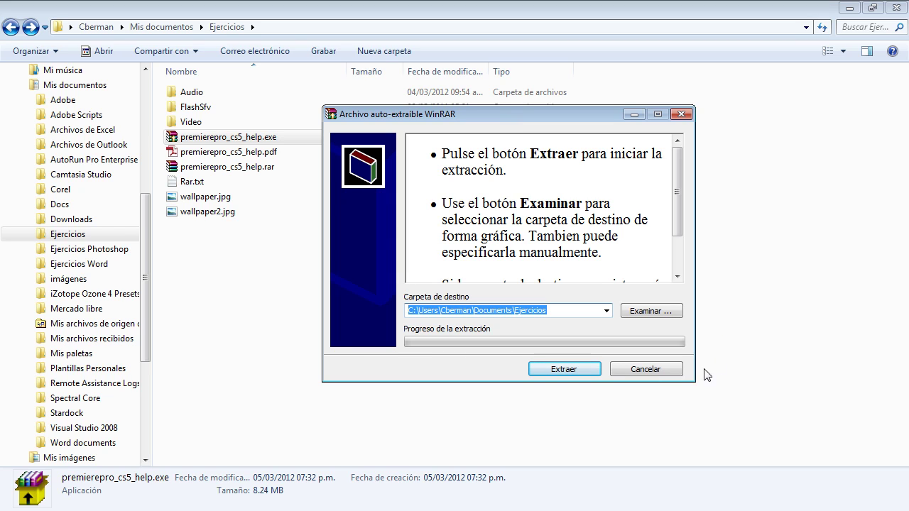
click(661, 378)
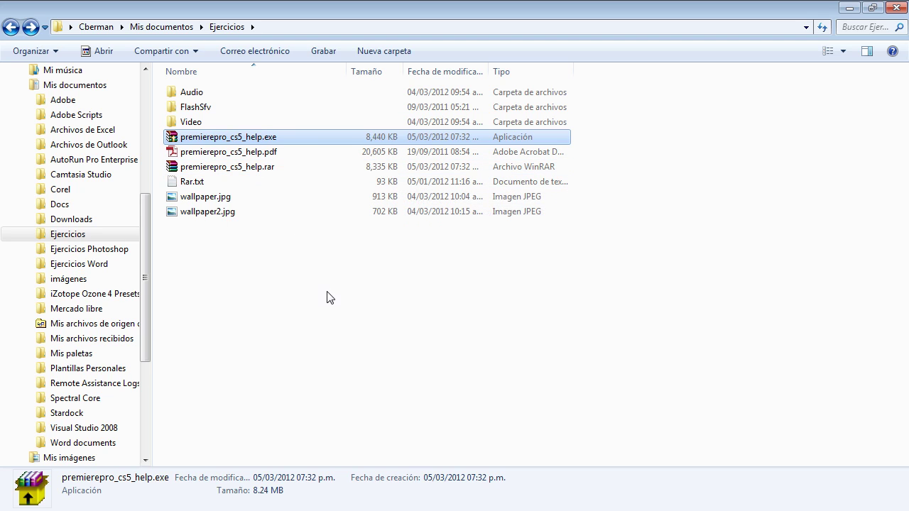
click(329, 335)
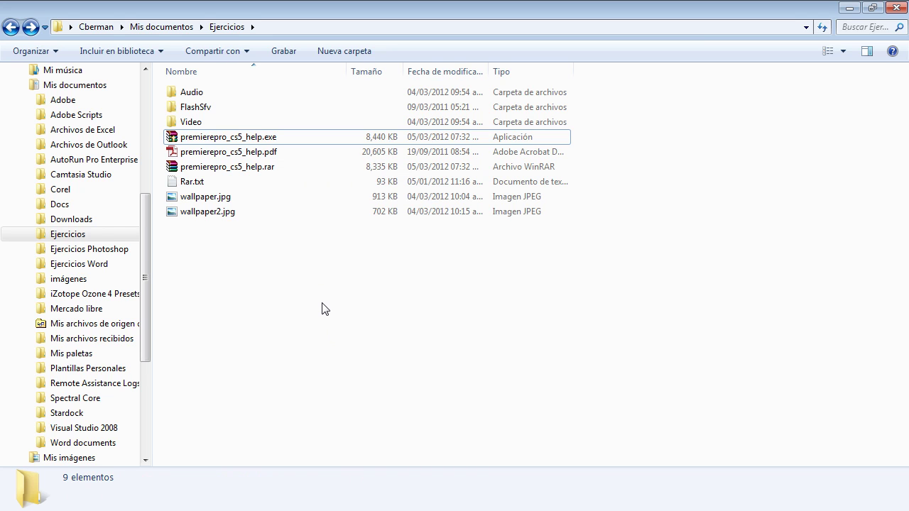
- Open the new archive settings for premierepro_cs5_help.pdf and move the dialog clear of the file list
click(263, 151)
right_click(264, 152)
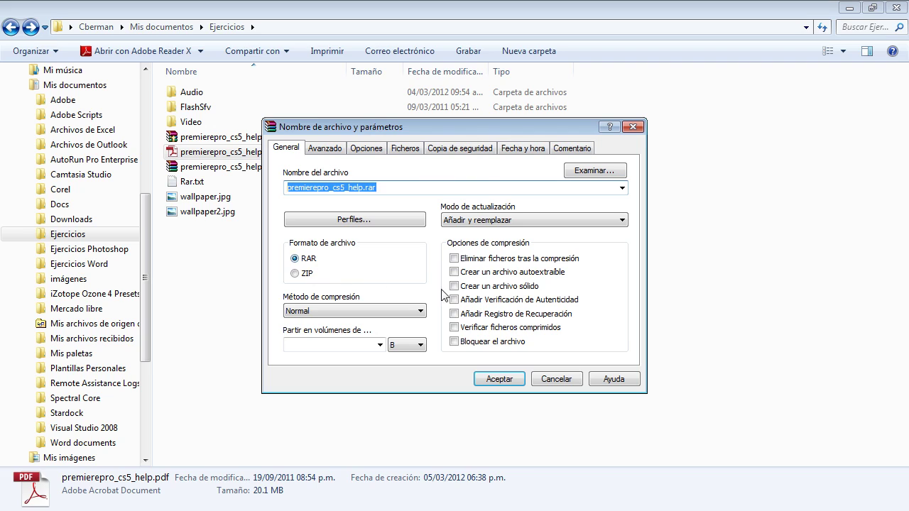
drag(462, 126, 531, 115)
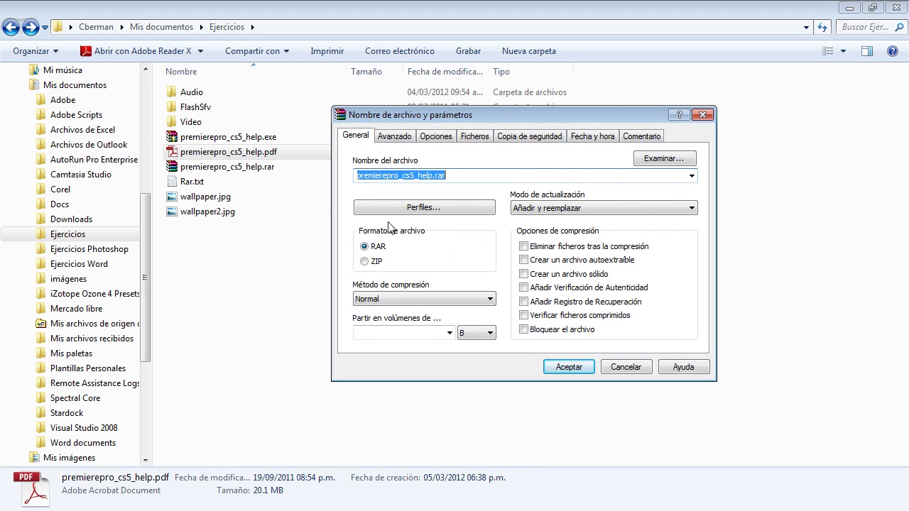